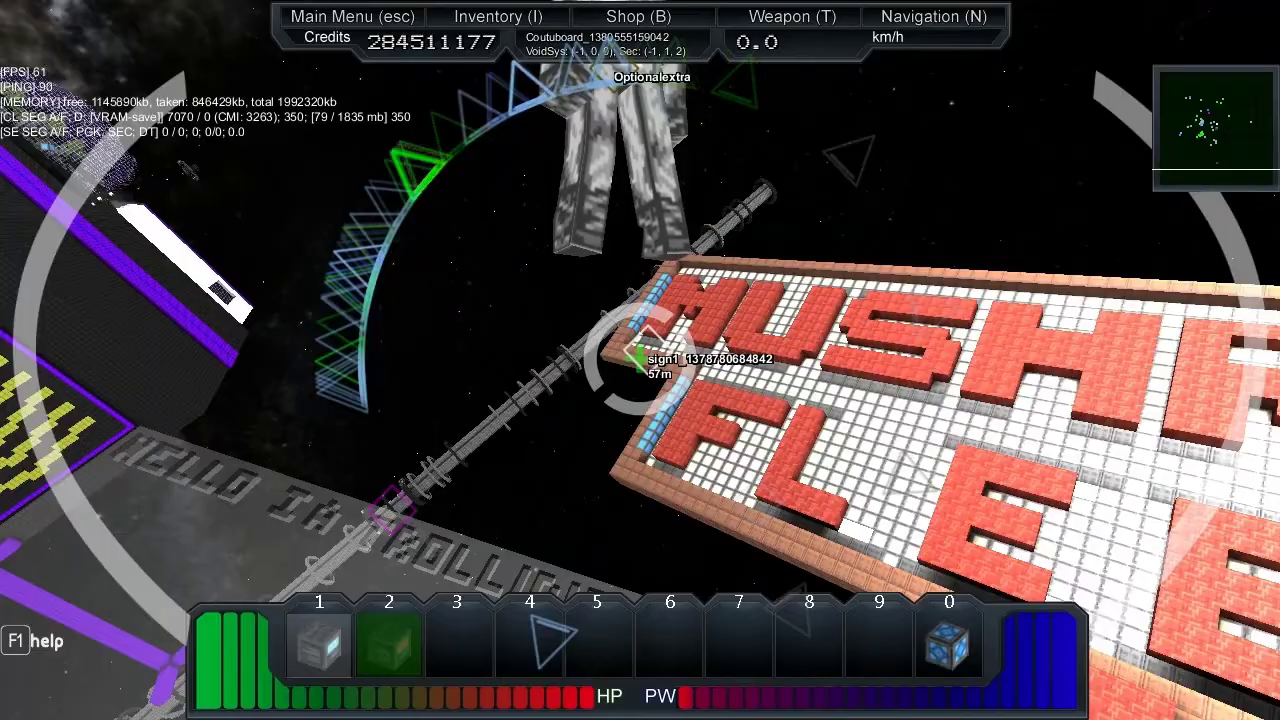
Step: With the crosshair on the red-lettered station sign, bring up chat for a command
key("Return")
type("/last_changed")
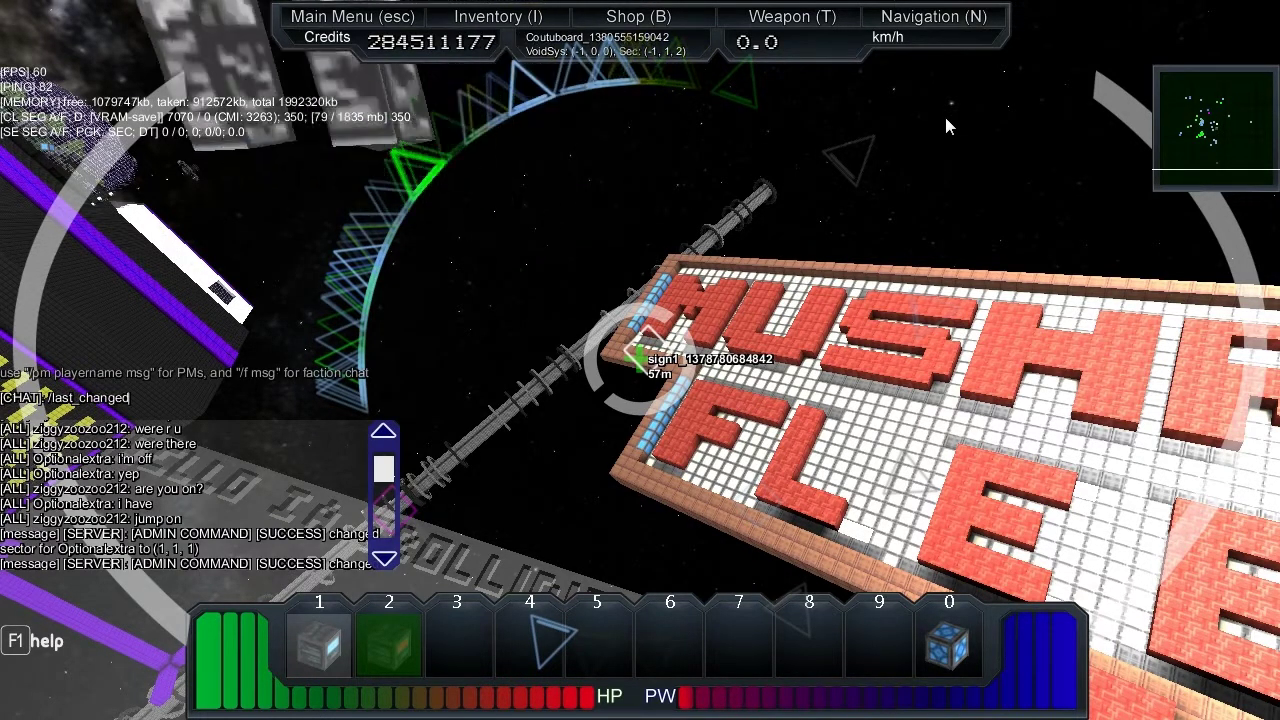
Step: Run /last_changed on the red-lettered sign to see its spawner and last modifier
key("Return")
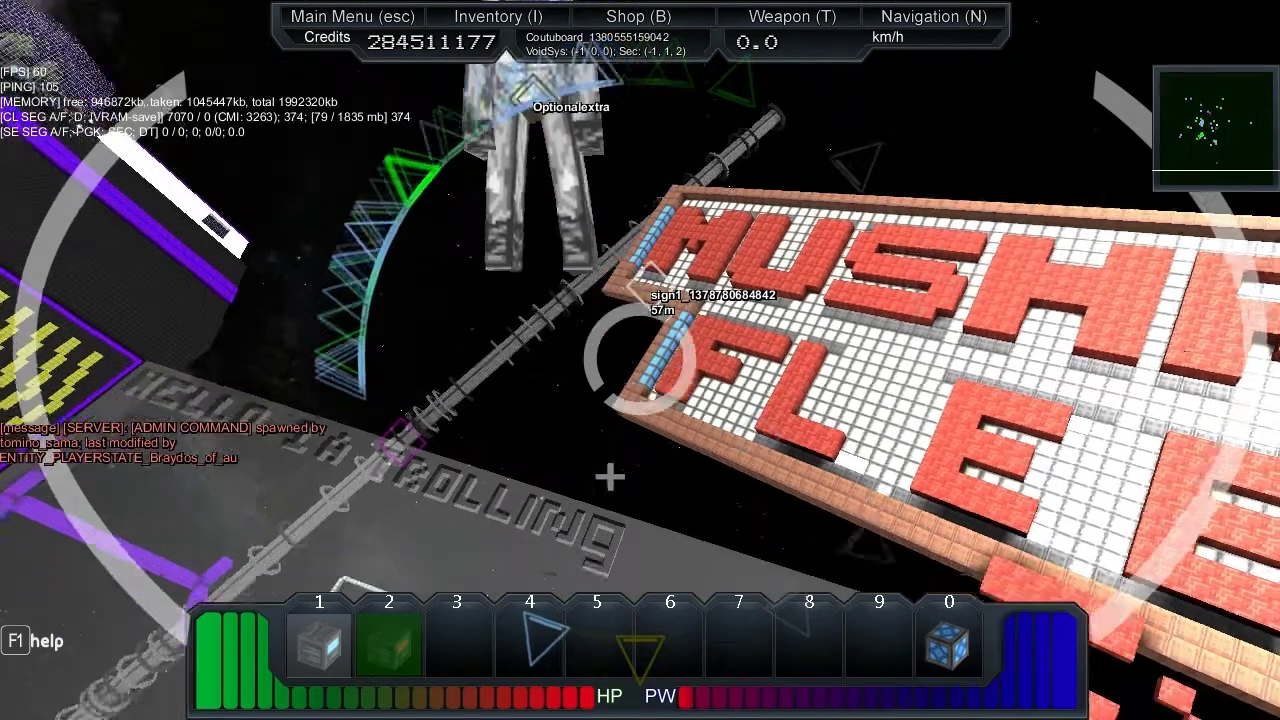
Step: Aim down at the grey platform by the ballistics lab and rerun /last_changed on it
left_click_drag(640, 360, 640, 500)
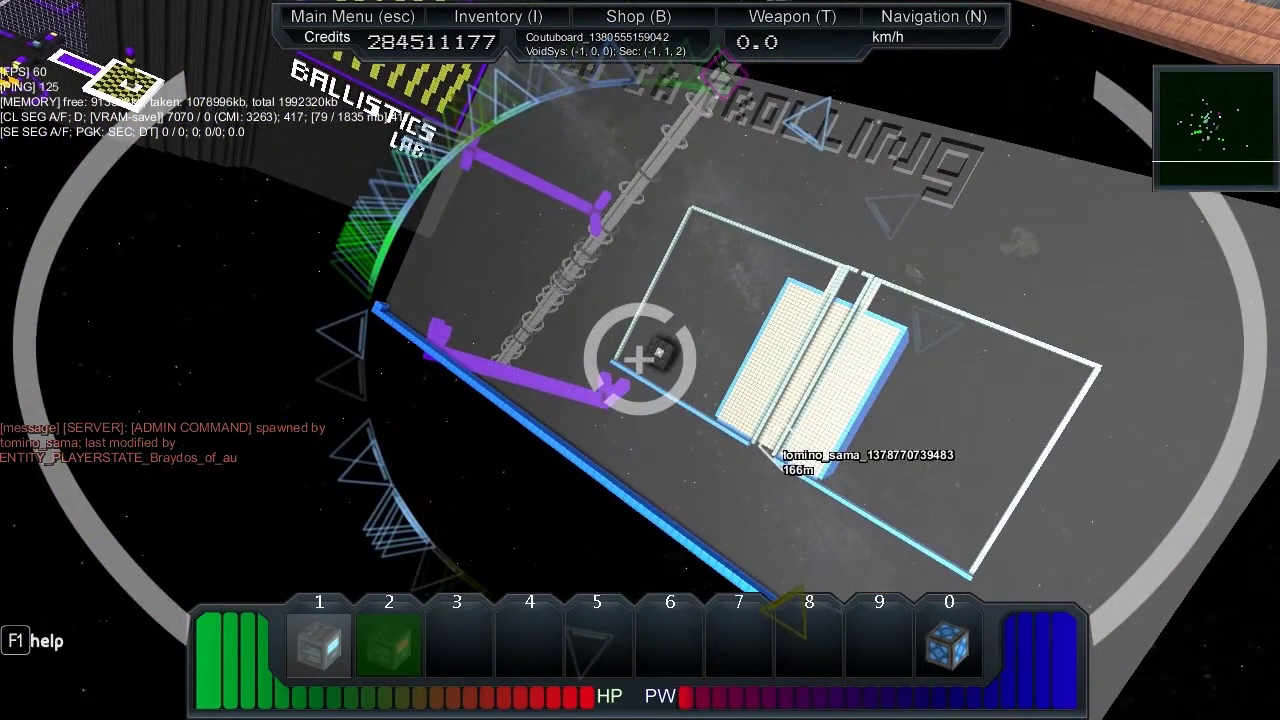
key("Return")
key("Up")
key("Return")
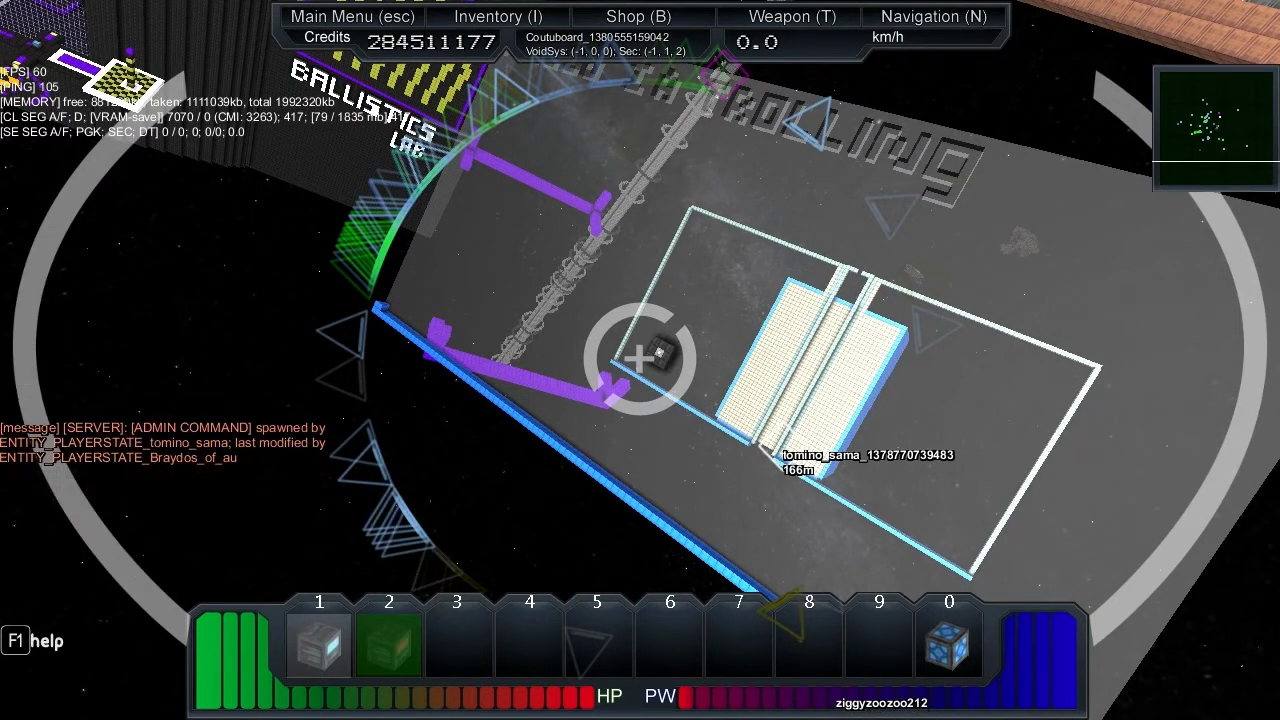